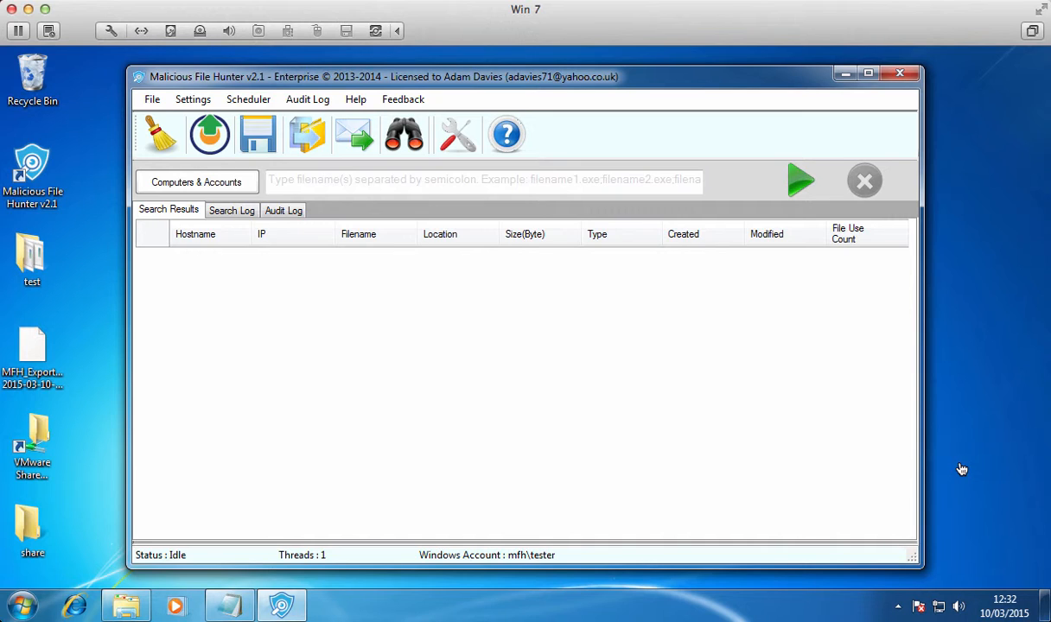
Review the account credentials and the list of target computers in the Computers & Accounts settings.
left_click(218, 190)
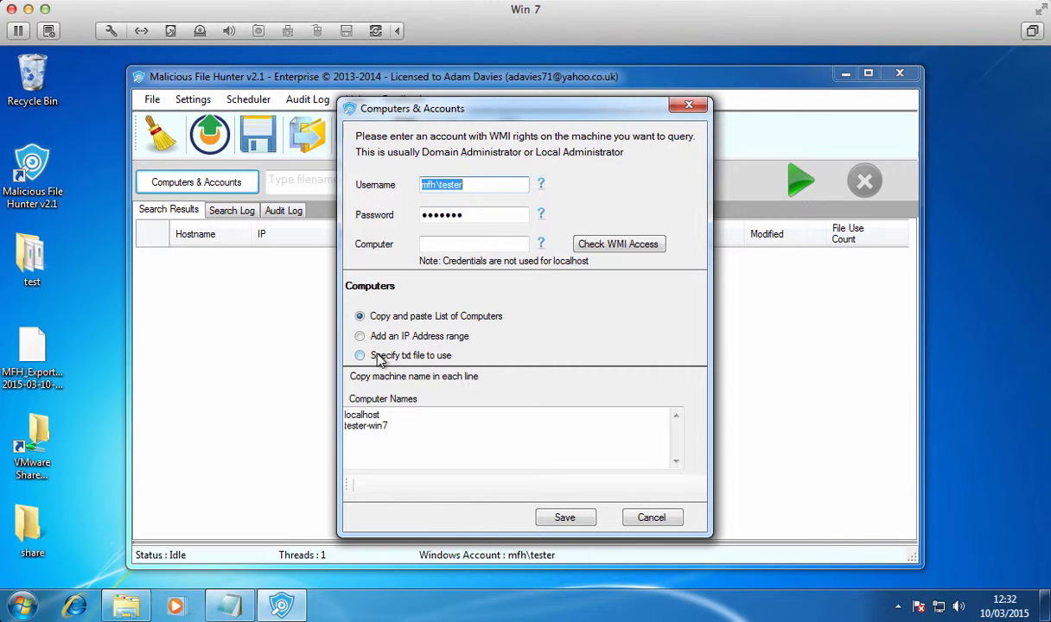
left_click(663, 519)
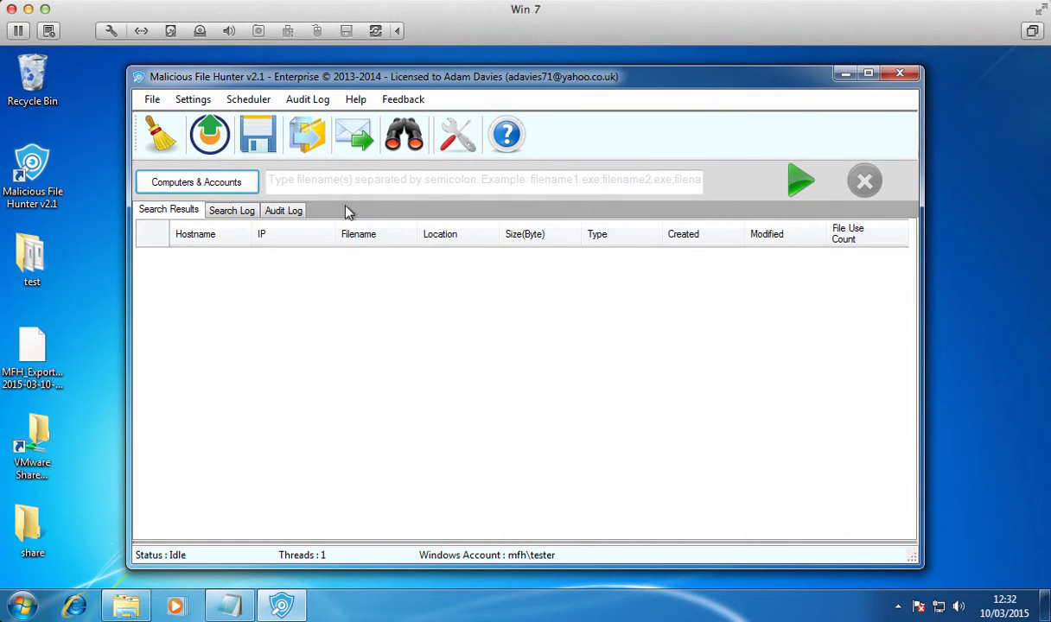
Search the listed computers for calc.exe, svchost.exe and invoice.exe, and check the search log.
left_click(335, 184)
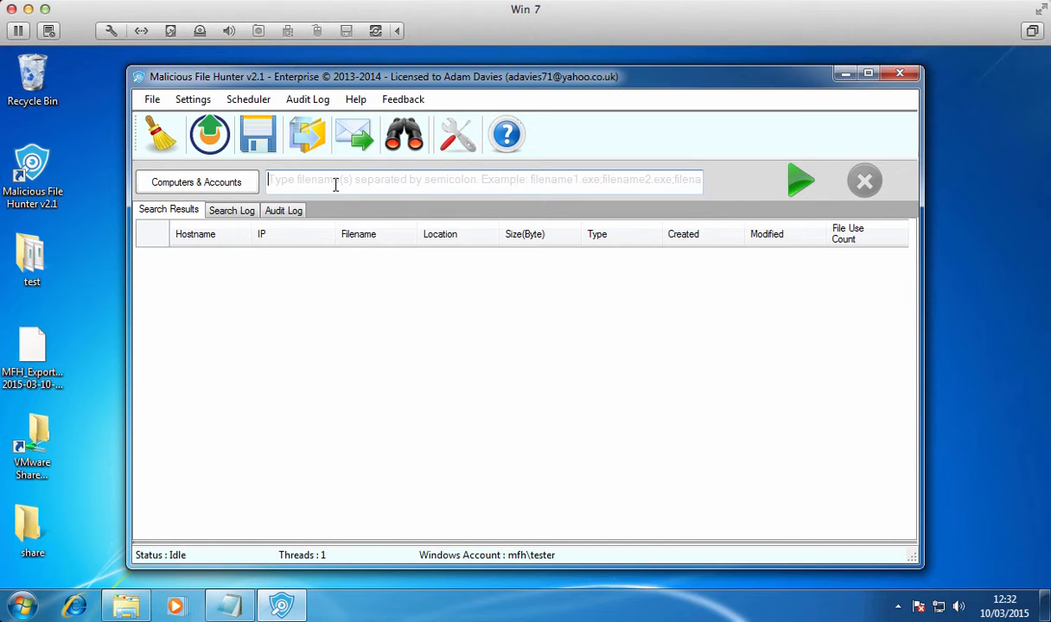
type("calc.exe")
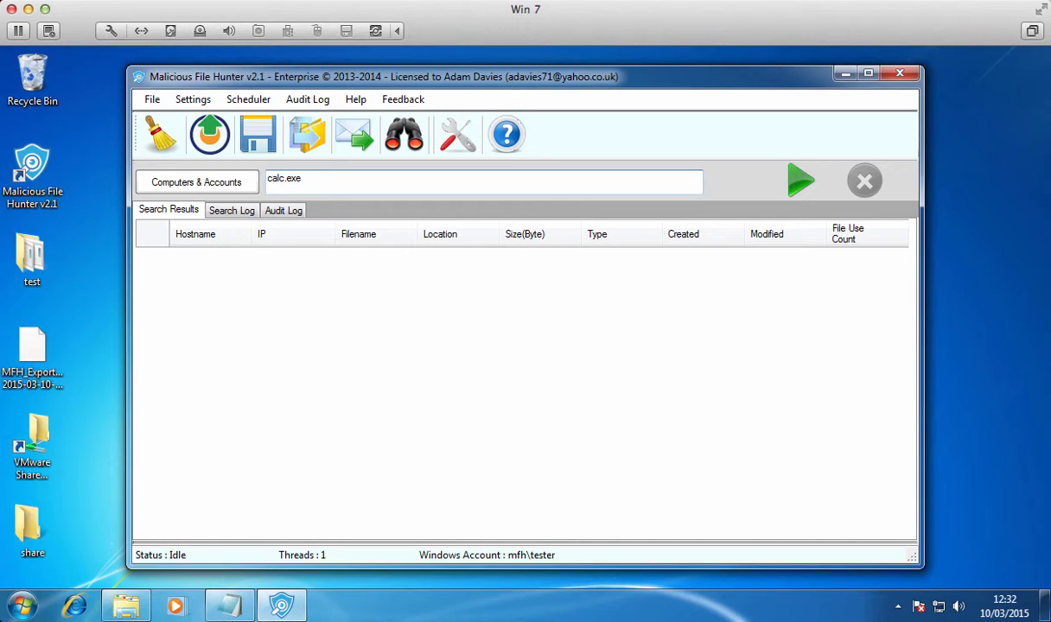
type(";svchost.exe")
type(";invoice.exe")
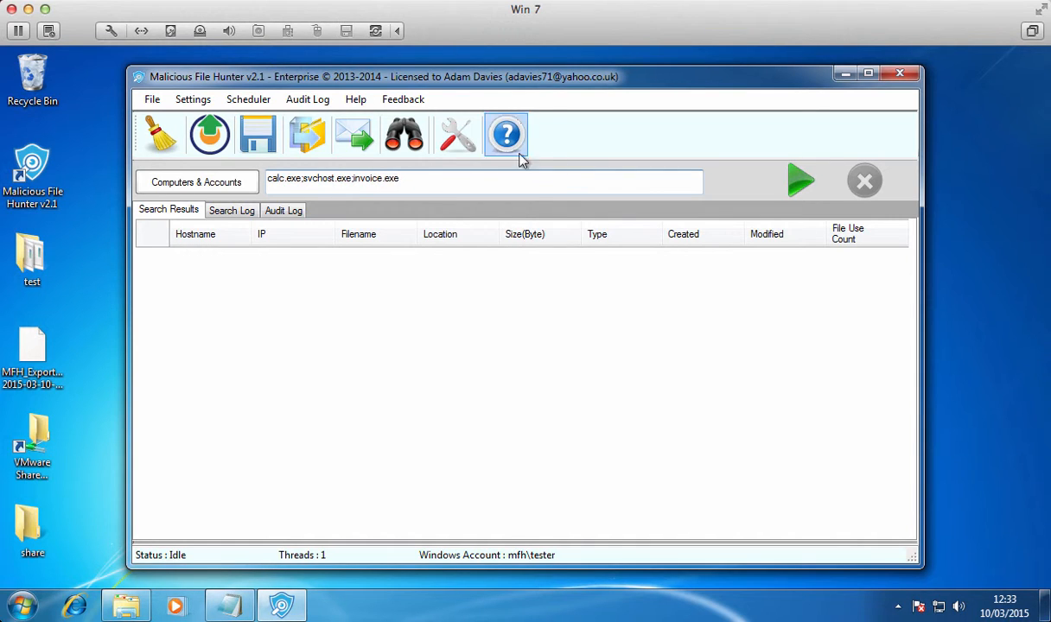
left_click(794, 182)
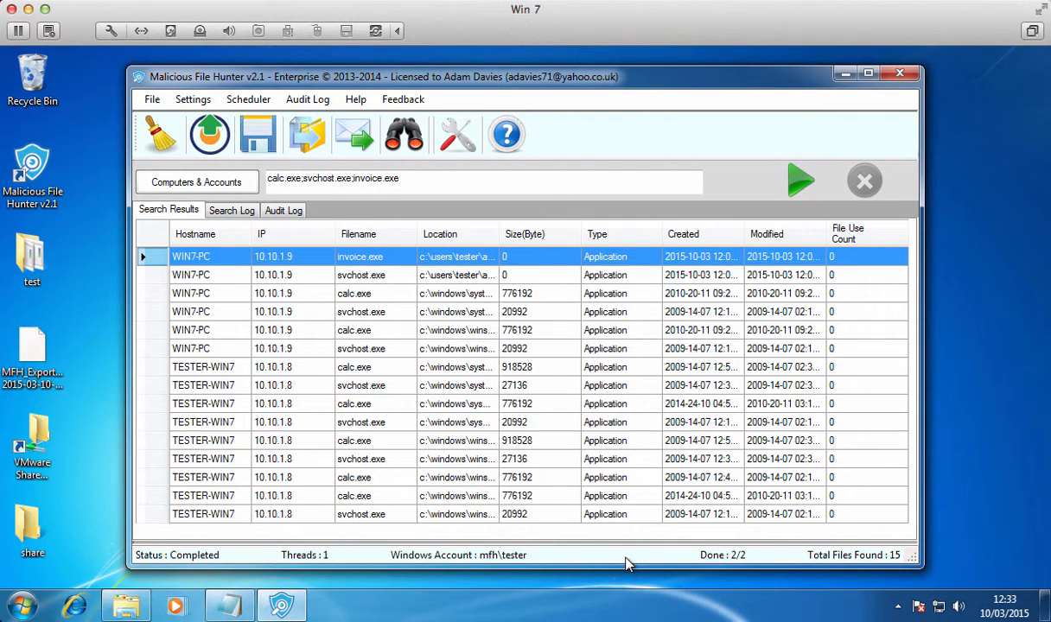
left_click(236, 210)
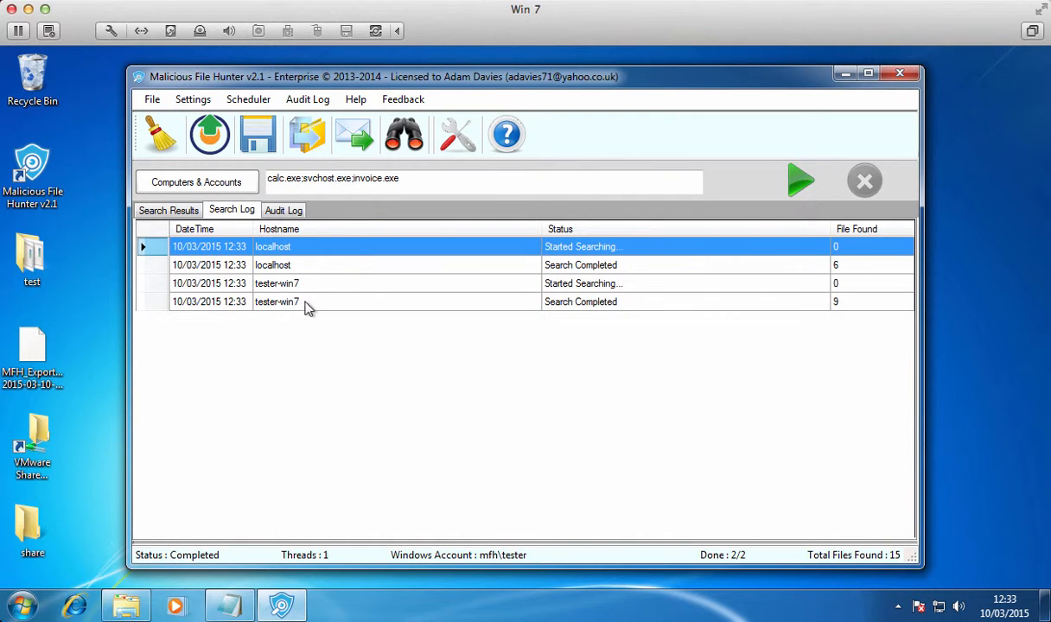
left_click(180, 211)
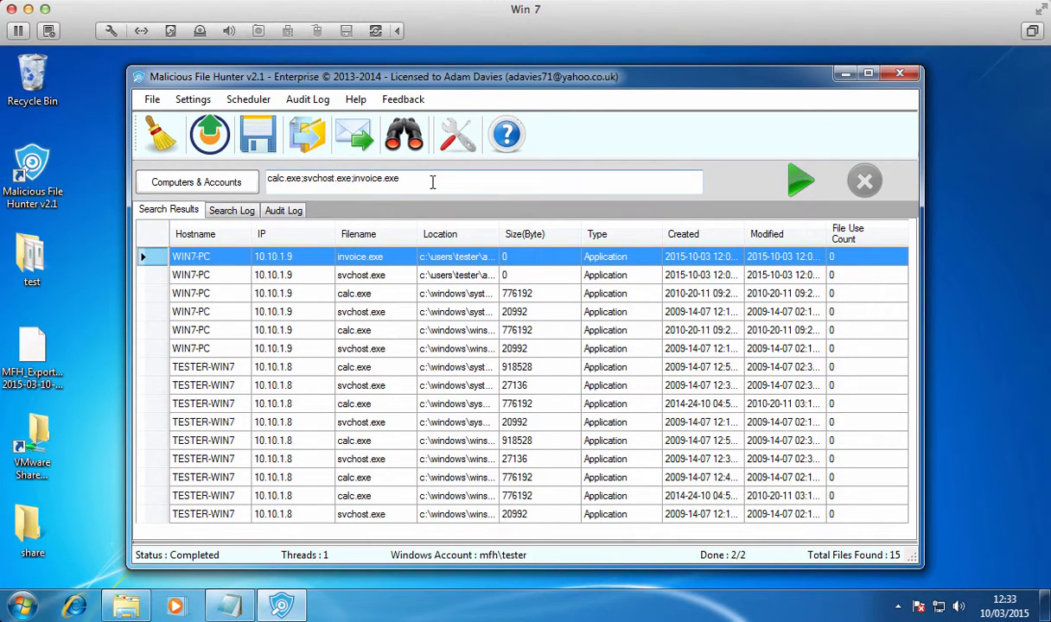
Search for calc, svchost and invoice without file extensions, and look through the files found.
left_click_drag(413, 178, 246, 184)
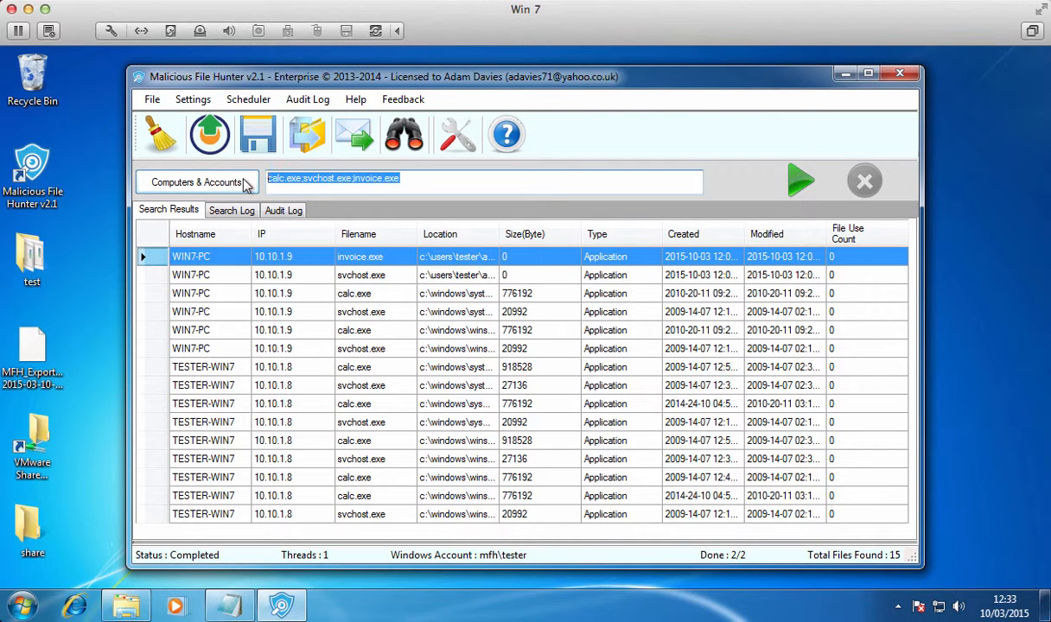
type("calc")
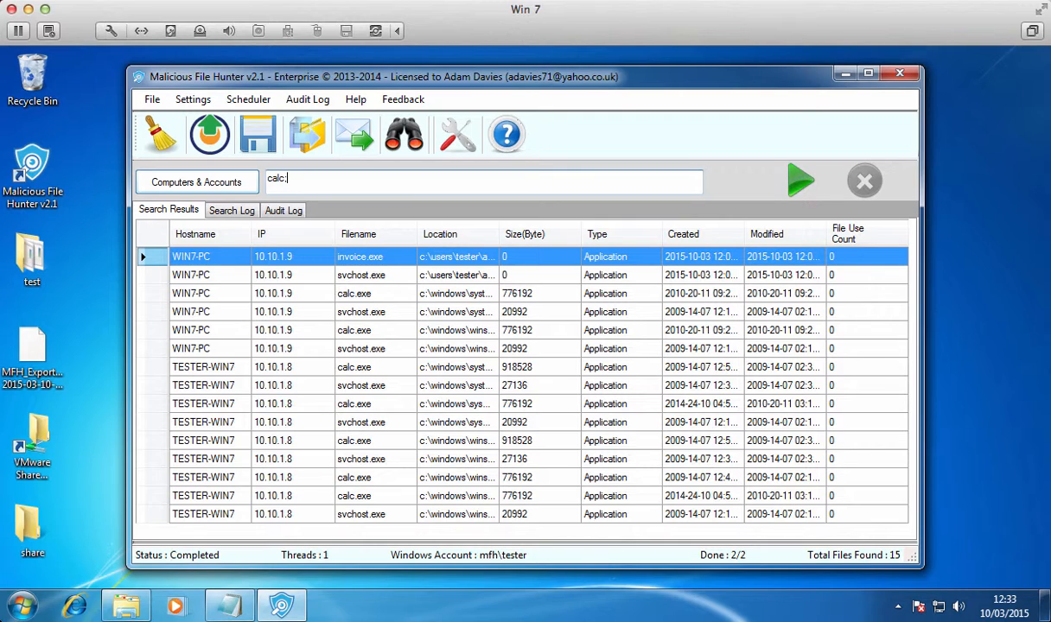
type(";svchost;invoice")
left_click(800, 182)
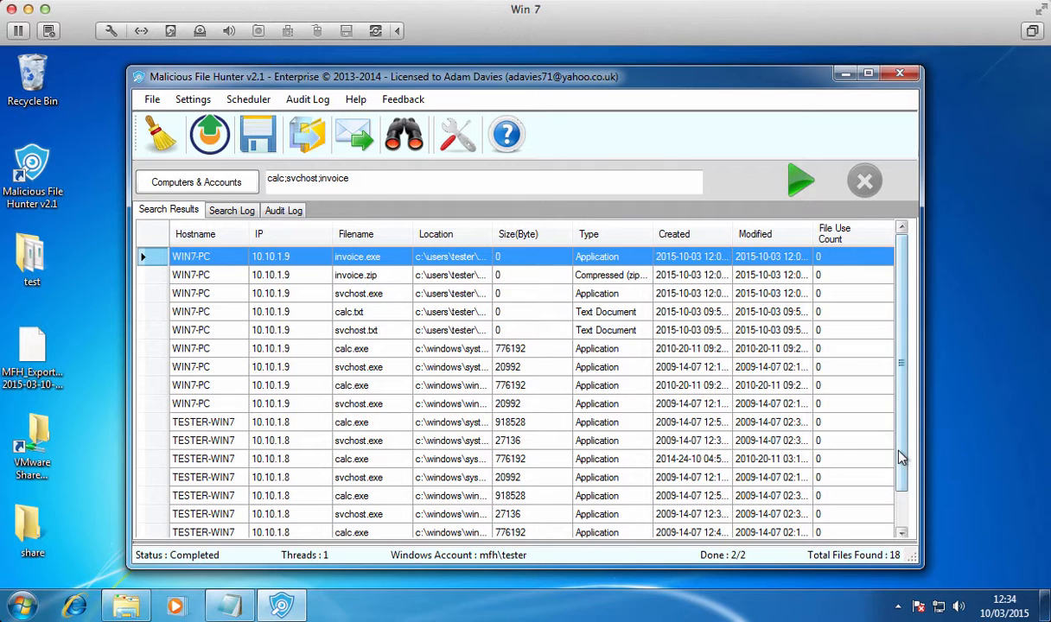
left_click(899, 497)
scroll(899, 497, "up", 1)
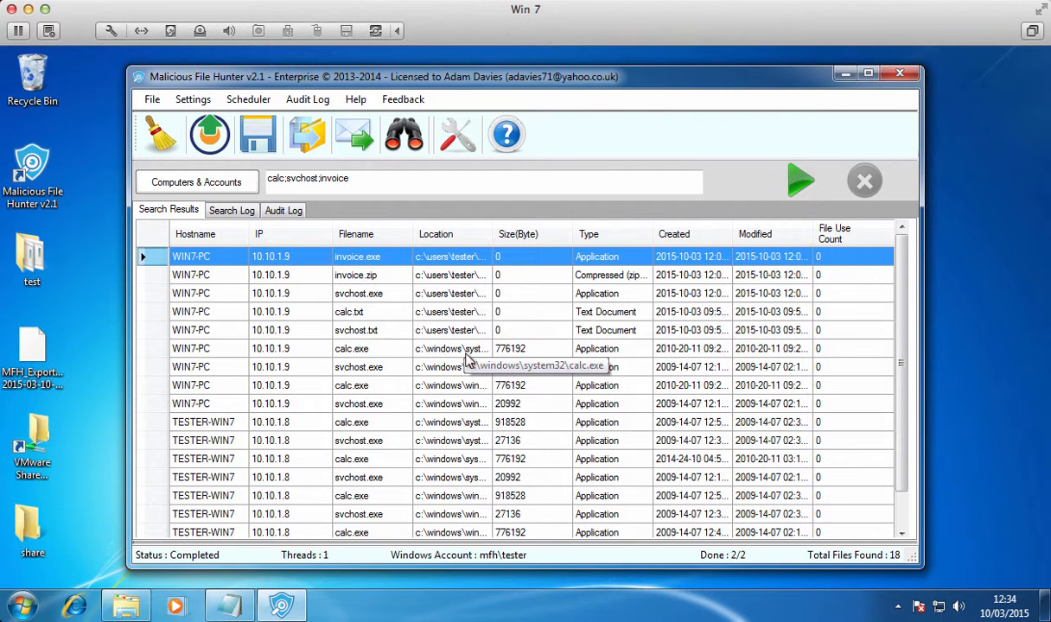
scroll(906, 482, "down", 1)
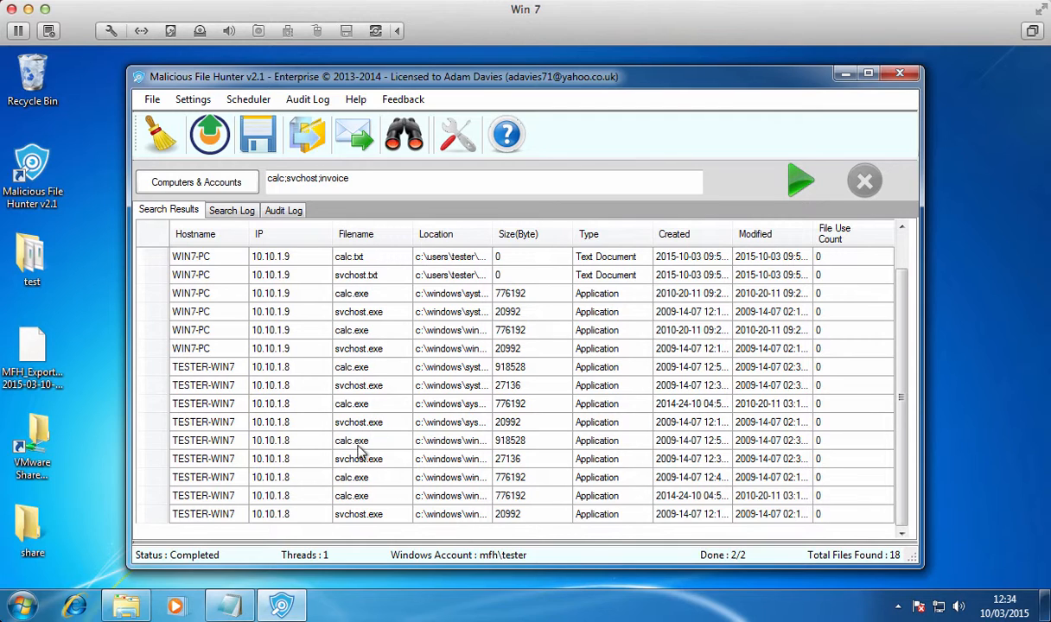
scroll(905, 421, "up", 1)
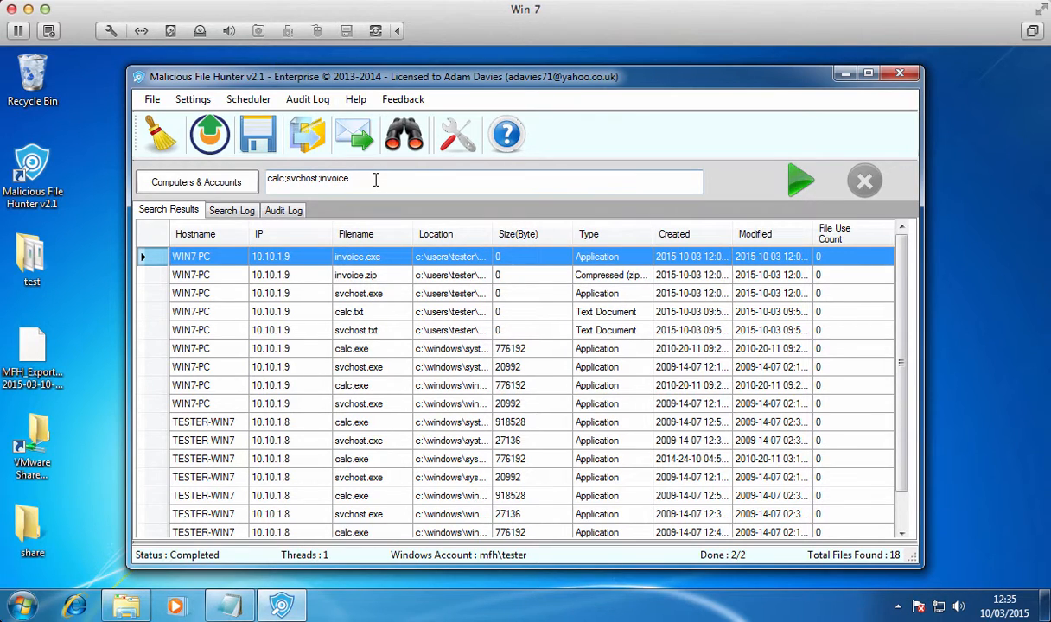
Run a wildcard search for invoice*.exe and widen the Filename column to fit the full names.
left_click_drag(375, 178, 261, 182)
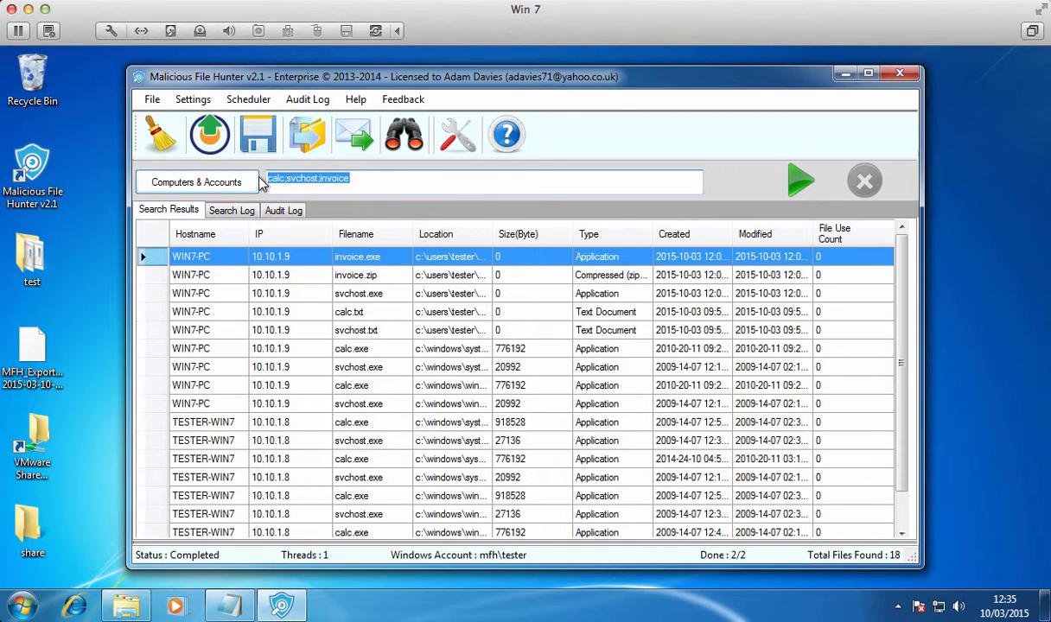
type("invoice*")
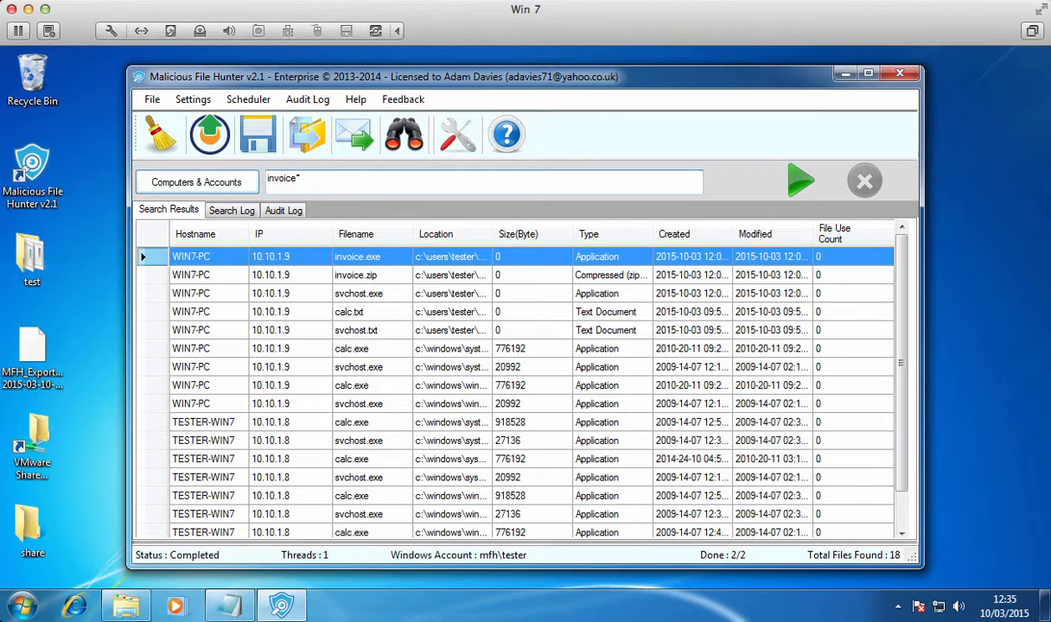
type(".exe")
left_click(797, 183)
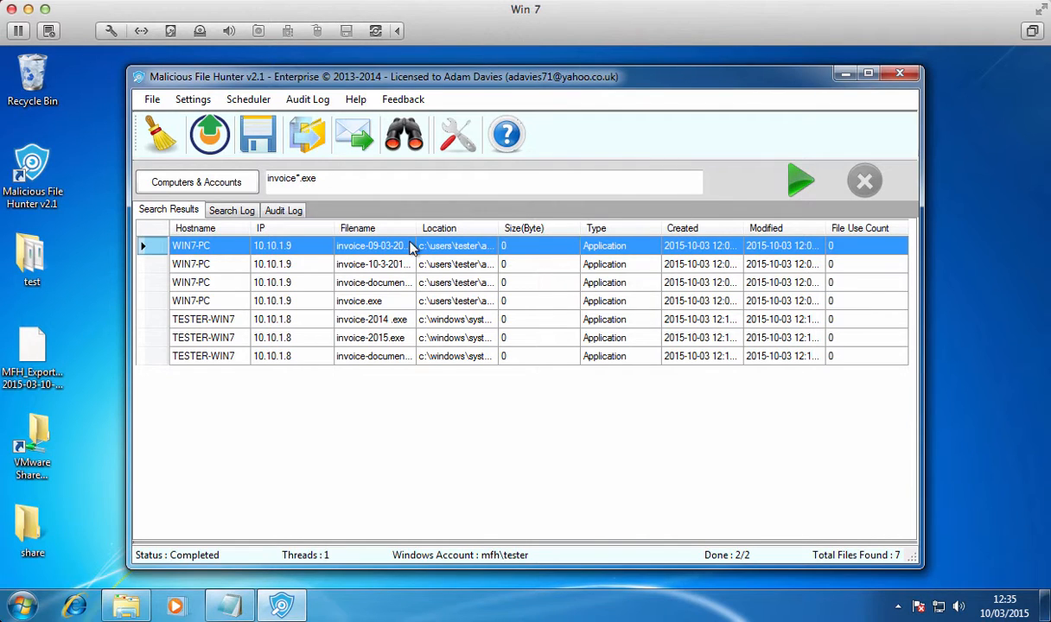
left_click_drag(416, 228, 430, 232)
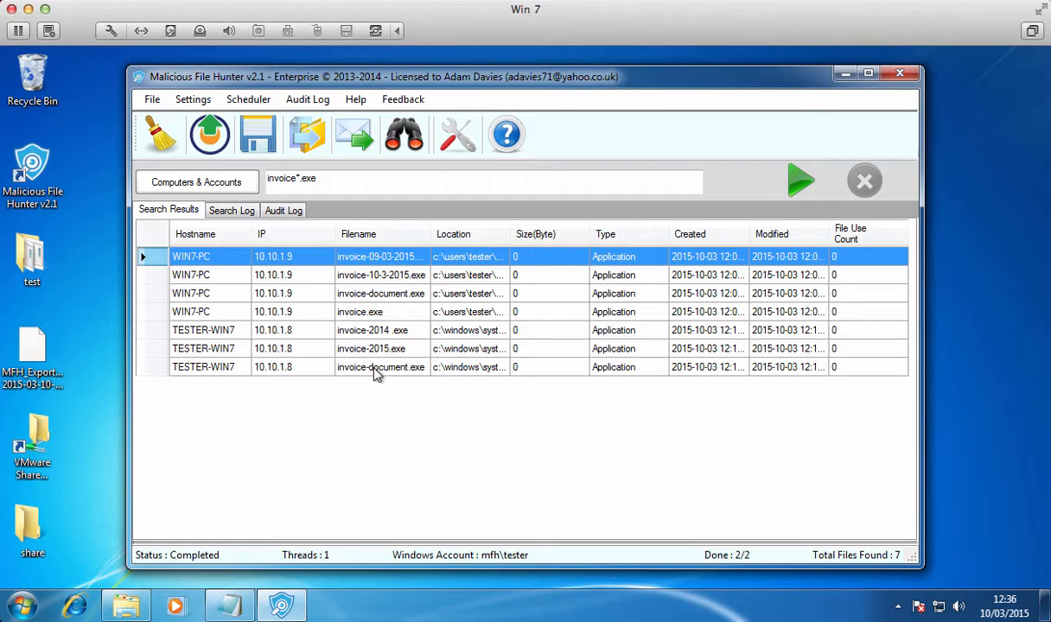
Change the search term to *2015.exe and run the search.
left_click(298, 178)
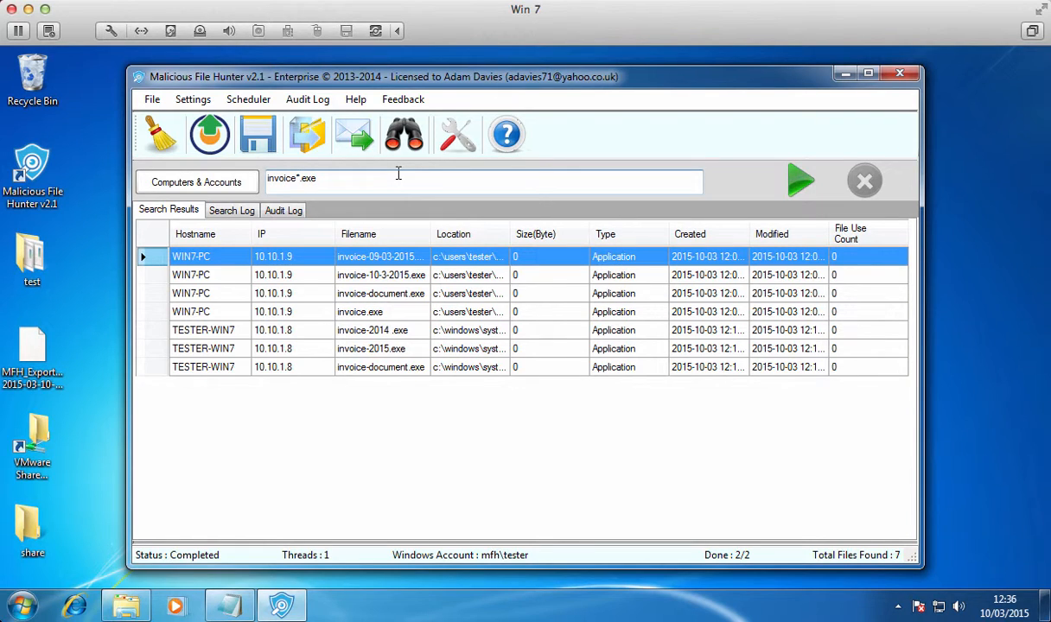
key("Delete")
key("Delete")
key("BackSpace")
key("BackSpace")
key("BackSpace")
key("BackSpace")
key("BackSpace")
key("BackSpace")
key("BackSpace")
key("BackSpace")
type("2015")
key("Left")
key("Left")
key("Left")
key("Left")
key("Left")
type("*")
key("Return")
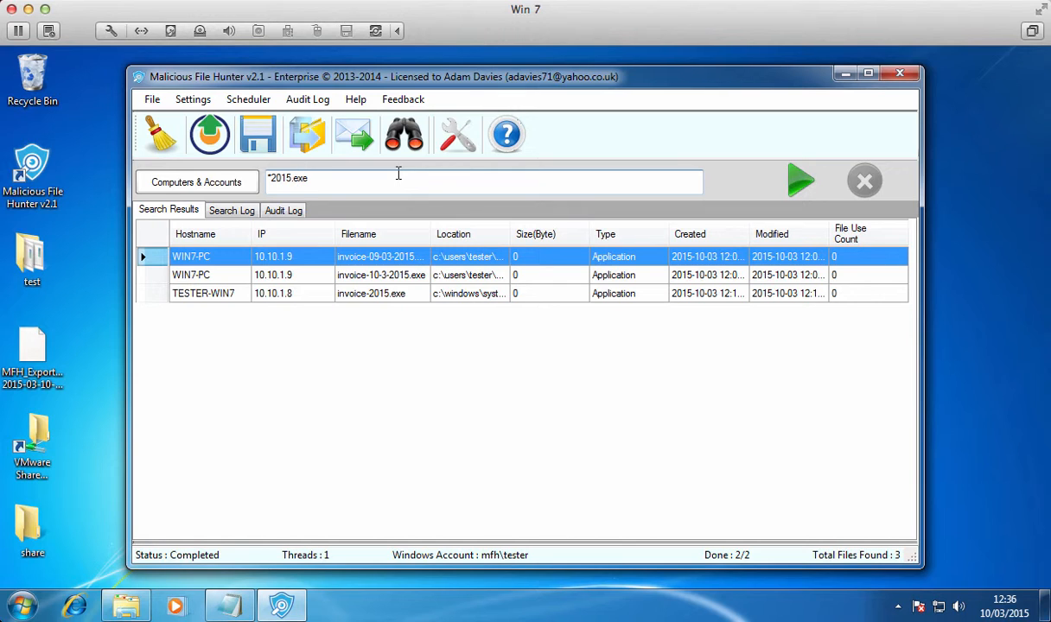
Change the search term to *fax*.exe.
key("Left")
key("BackSpace")
key("BackSpace")
key("BackSpace")
key("BackSpace")
key("BackSpace")
type("invoice")
key("BackSpace")
key("BackSpace")
key("BackSpace")
key("BackSpace")
key("BackSpace")
key("BackSpace")
key("BackSpace")
type("fax")
key("Left")
key("Left")
key("BackSpace")
key("BackSpace")
type("f")
key("End")
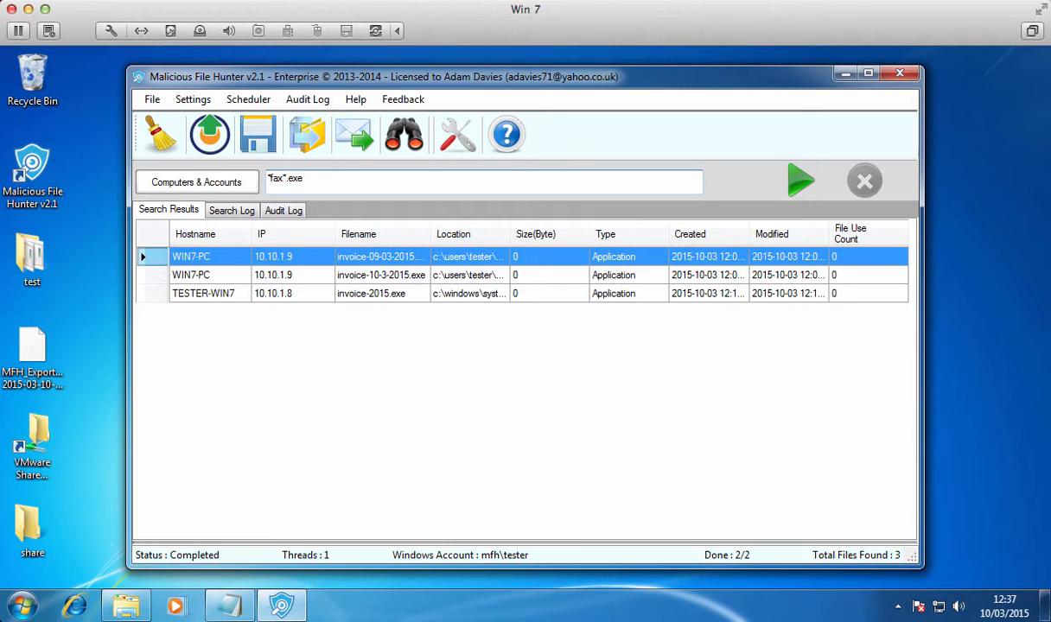